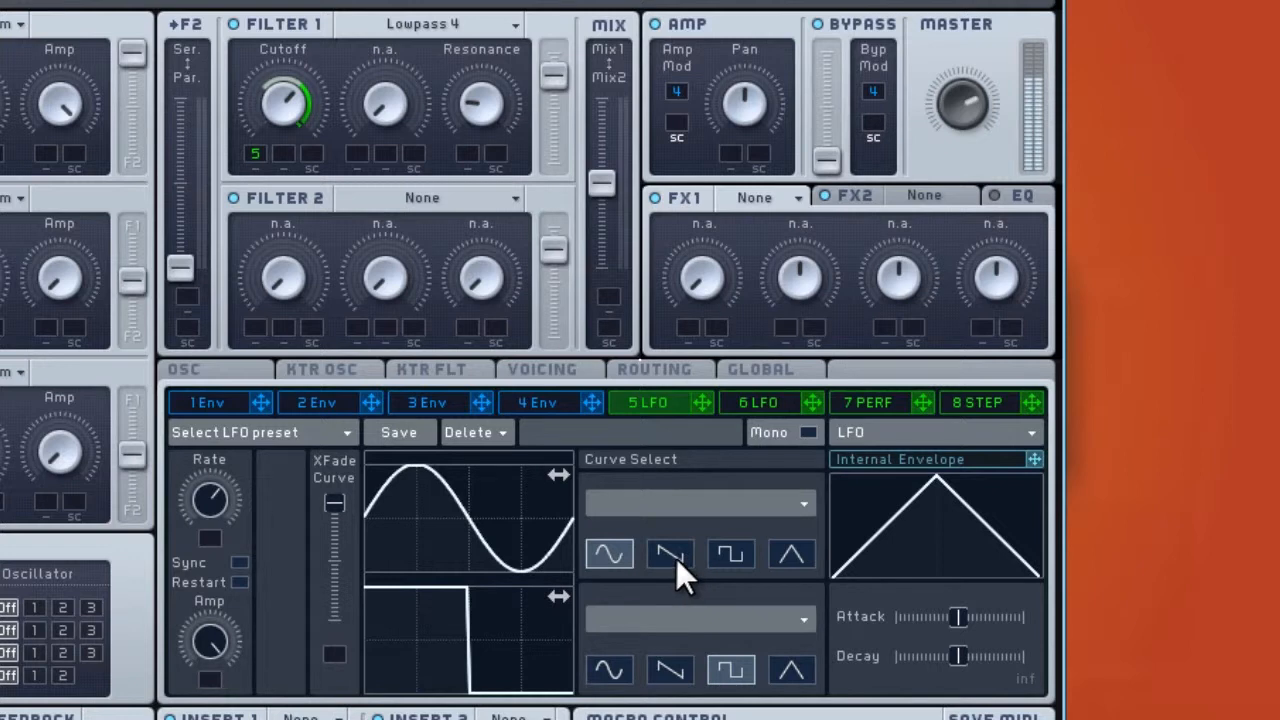
Step: Audition the sawtooth, square, triangle and Bending 6 shapes for LFO 5's upper curve and return it to sine
click(676, 558)
click(728, 552)
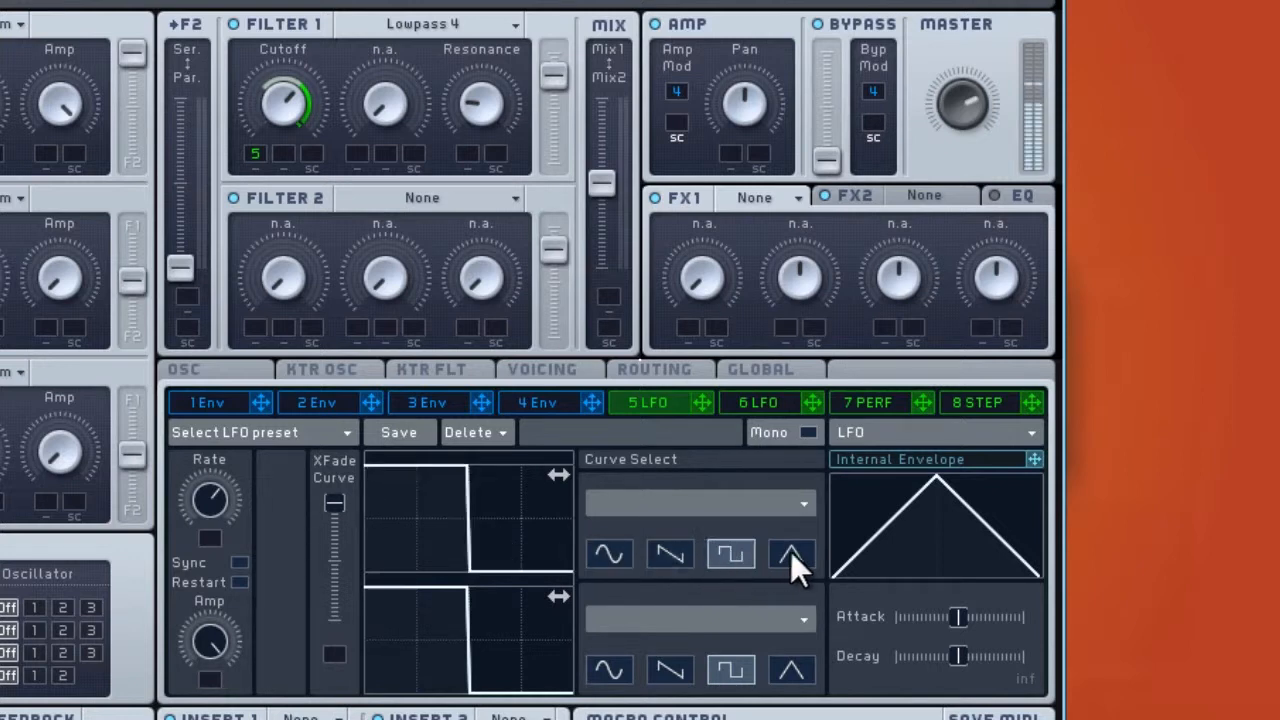
click(789, 555)
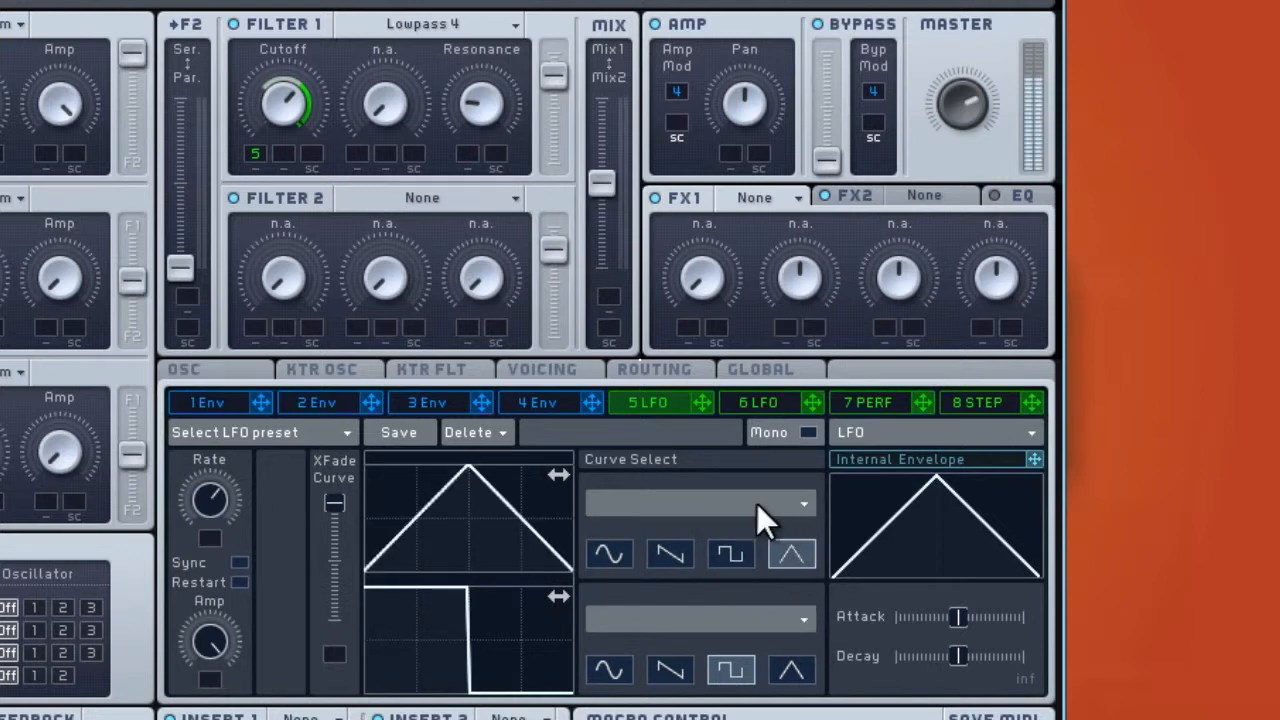
click(756, 503)
click(640, 719)
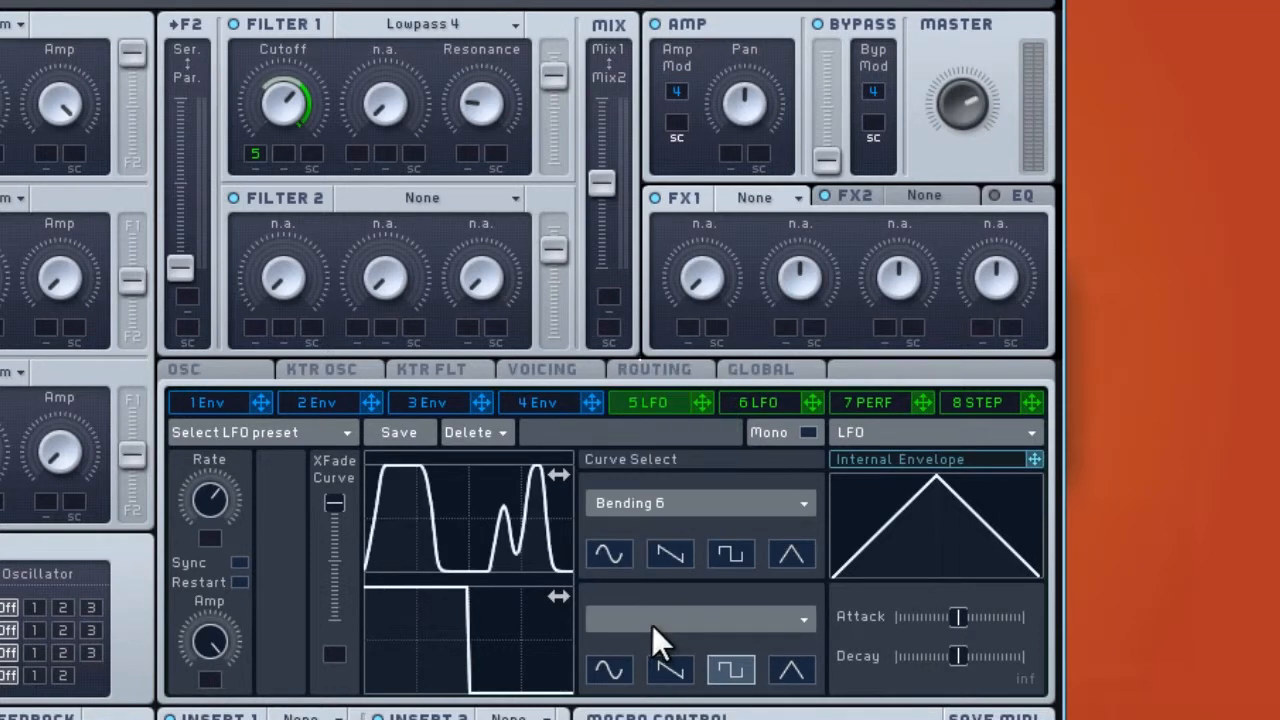
click(610, 555)
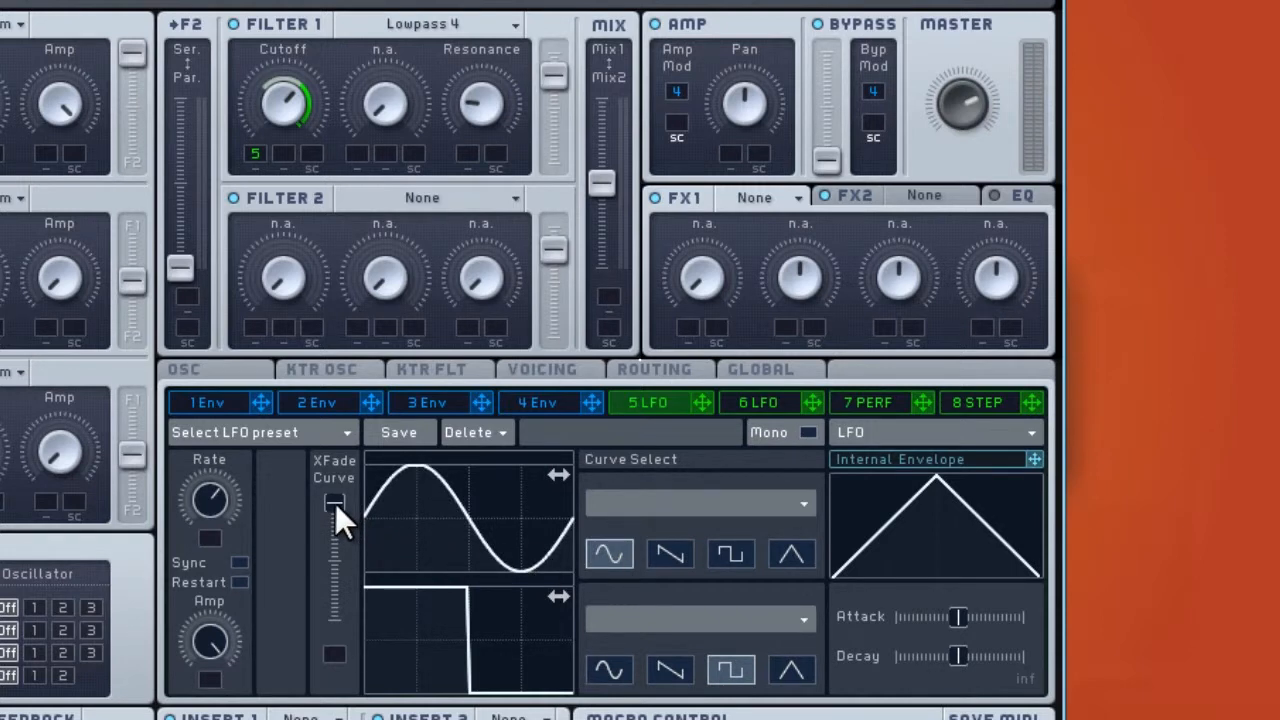
Step: Try LFO 5's curve crossfade, free rate and amplitude, and enable its Sync and Restart options
mouse_move(335, 503)
mouse_down()
mouse_move(334, 642)
mouse_move(346, 500)
mouse_up()
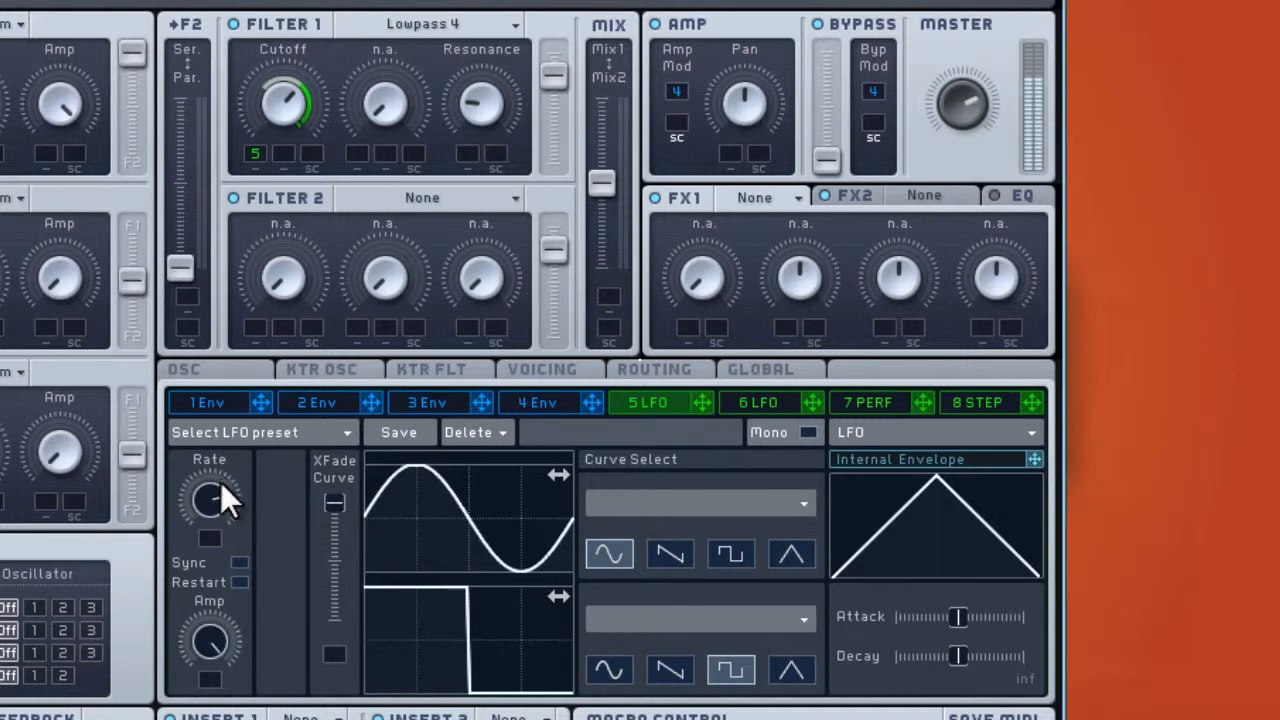
drag(222, 526, 232, 499)
click(240, 561)
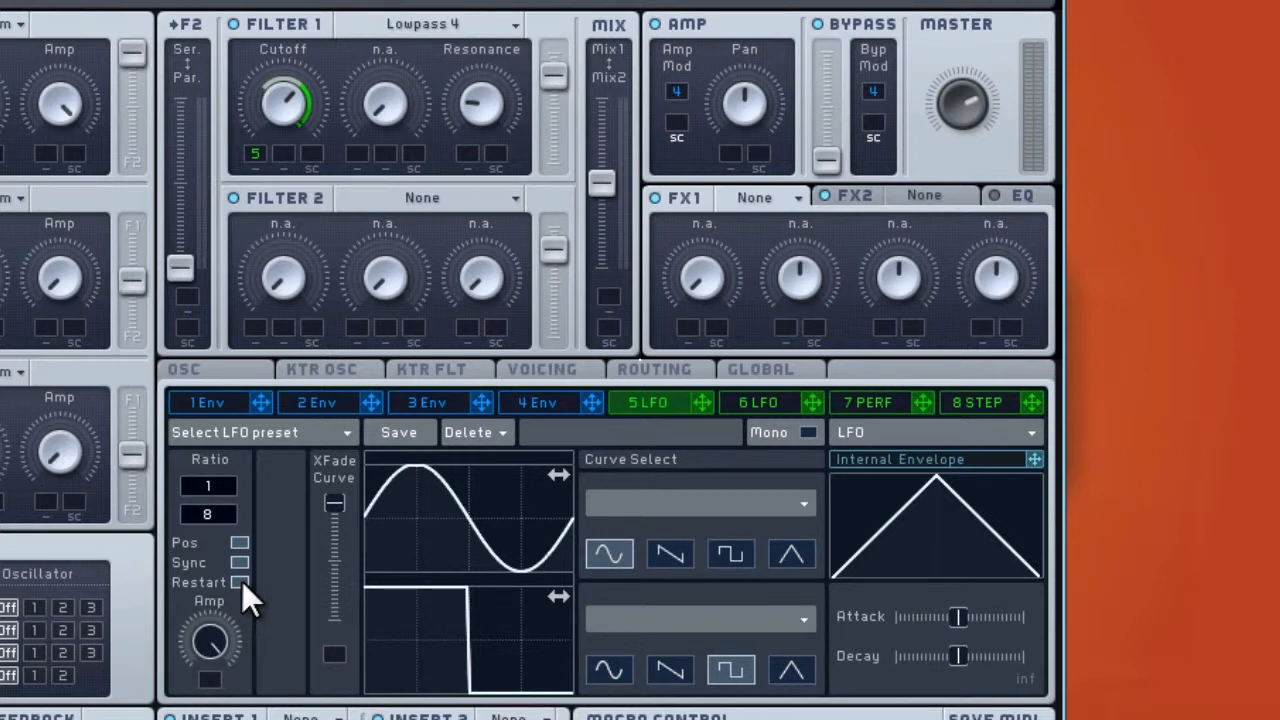
drag(199, 674, 203, 635)
Step: Look over the factory LFO presets without loading one and try the Mono option
click(314, 434)
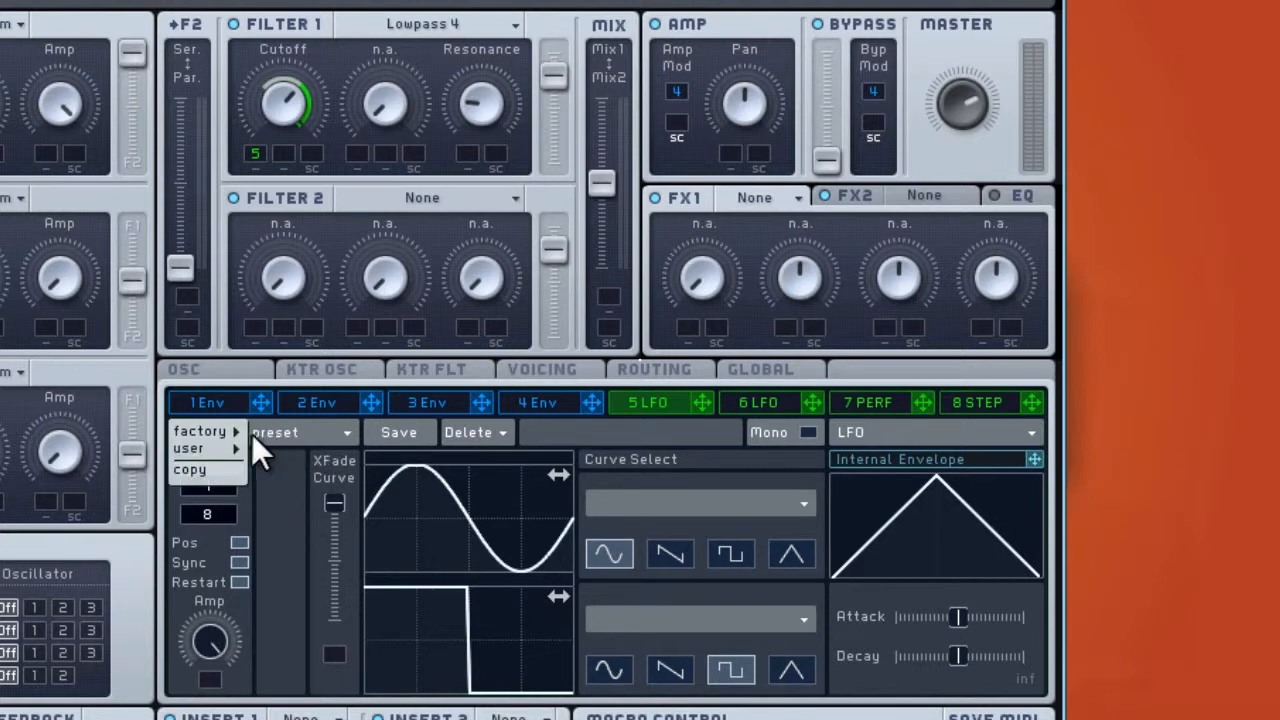
mouse_move(211, 431)
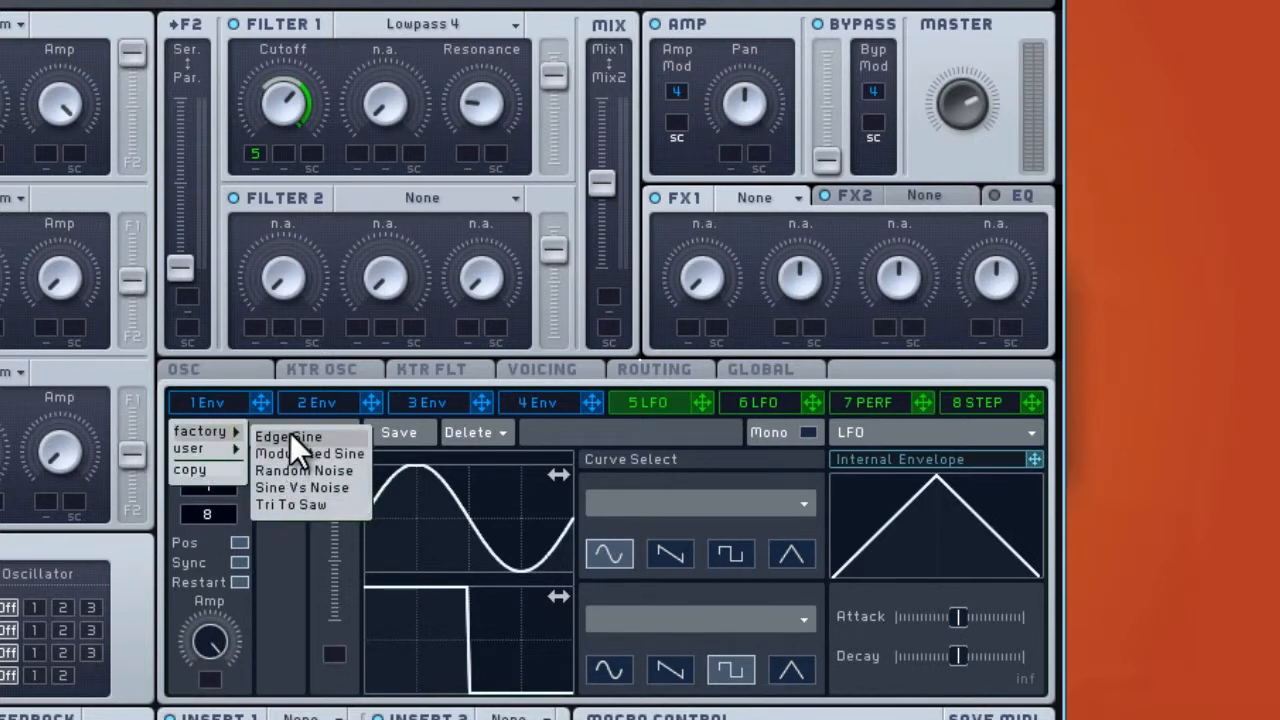
click(557, 431)
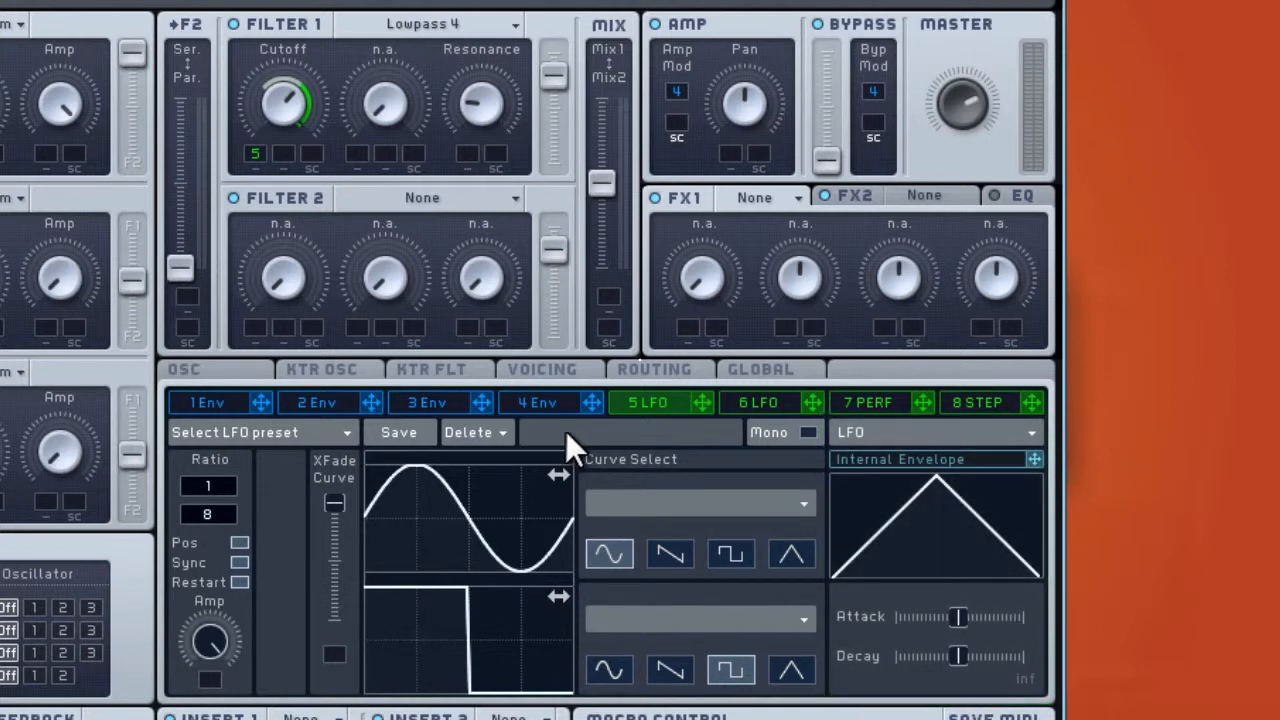
click(809, 431)
Step: Change modulator 5 to a Performer and toggle its tempo sync off and back on
click(884, 443)
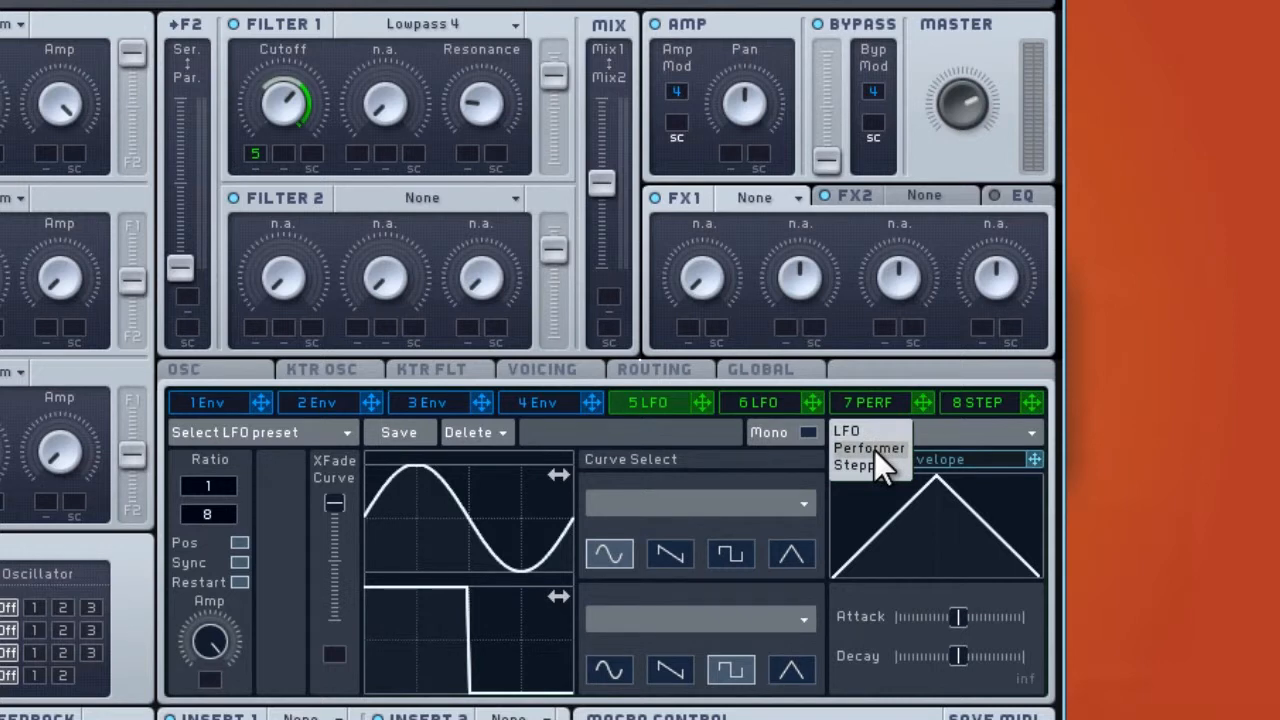
click(870, 448)
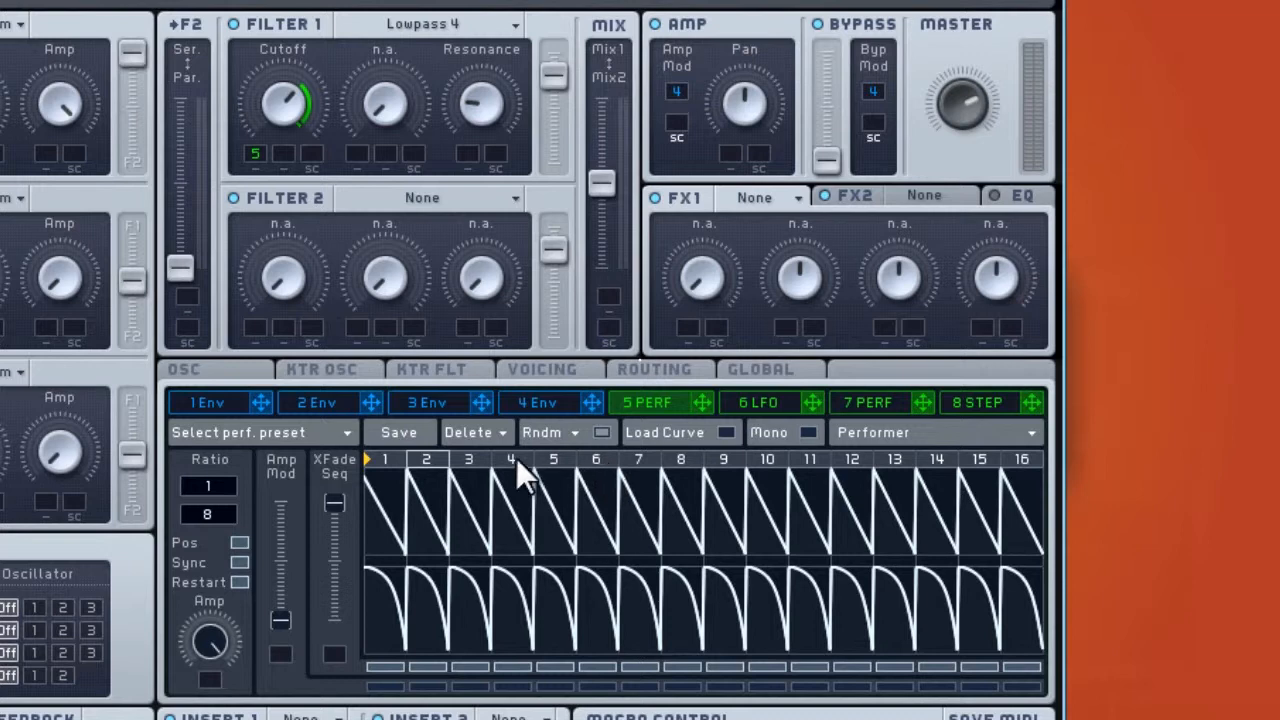
click(240, 563)
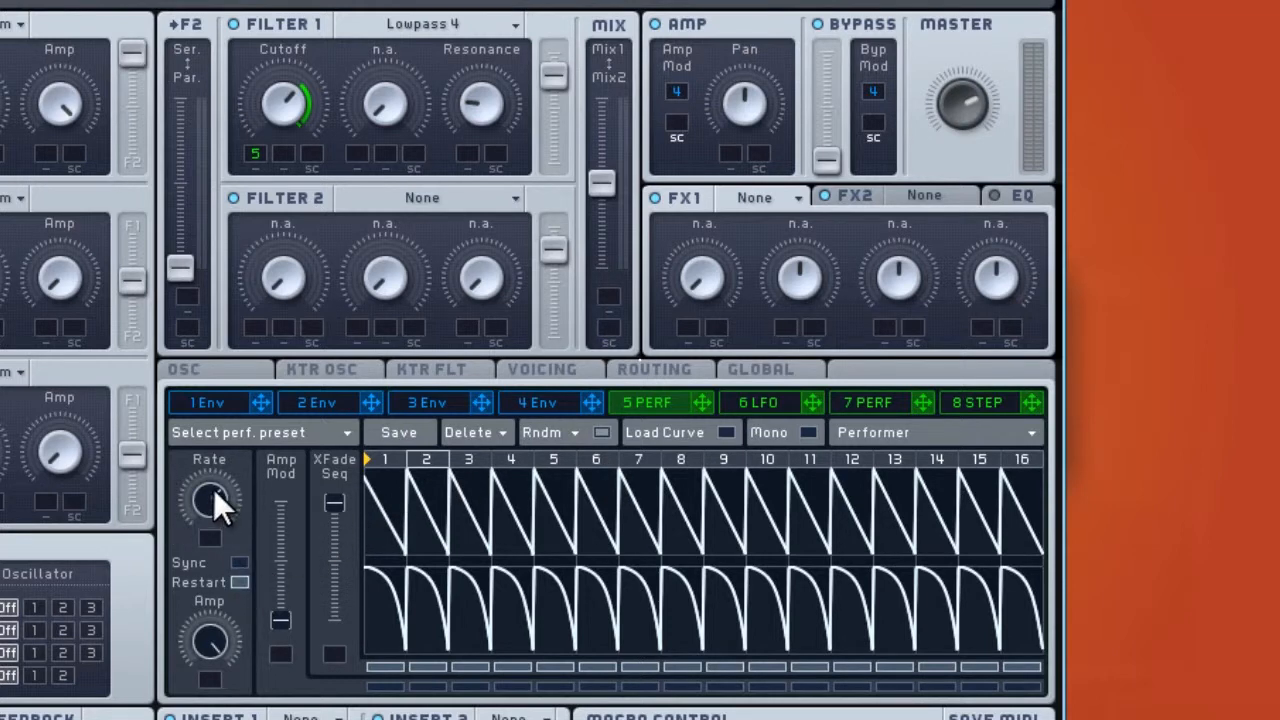
click(238, 562)
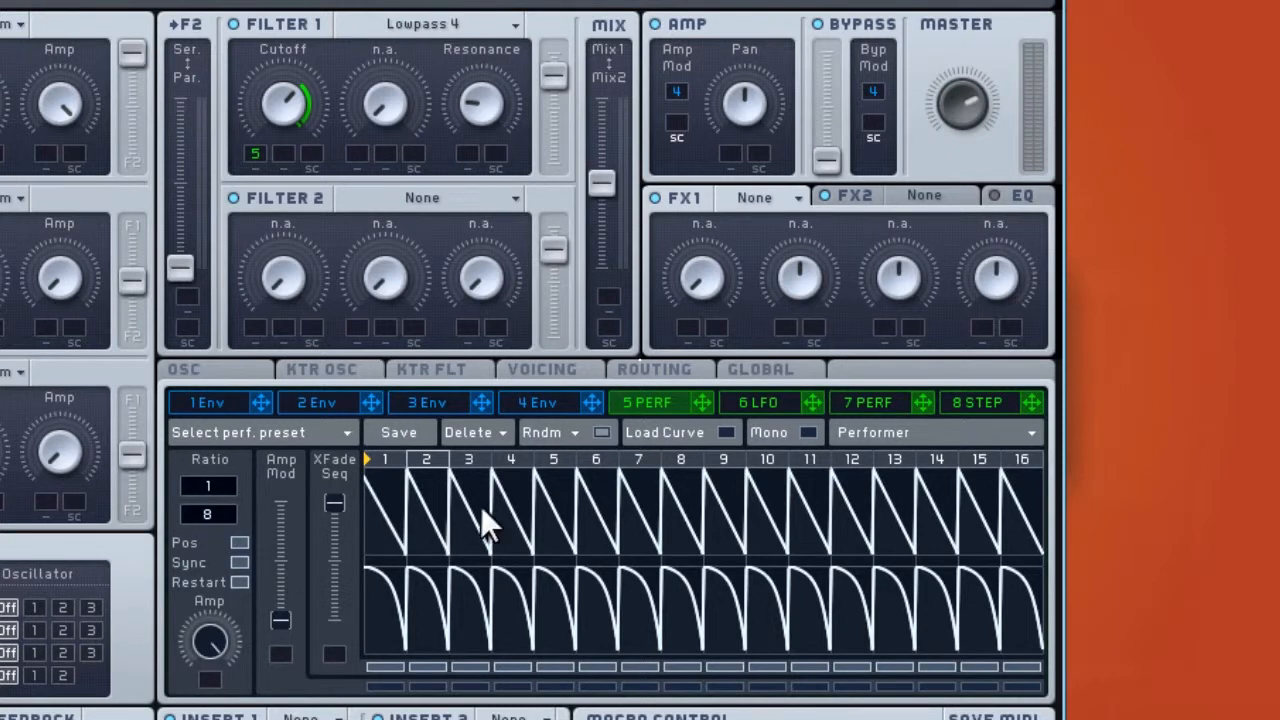
Step: Load a concave decay, a square drop and a double-peak curve onto upper performer steps 1, 2 and 3, and adjust step 2's level
click(695, 447)
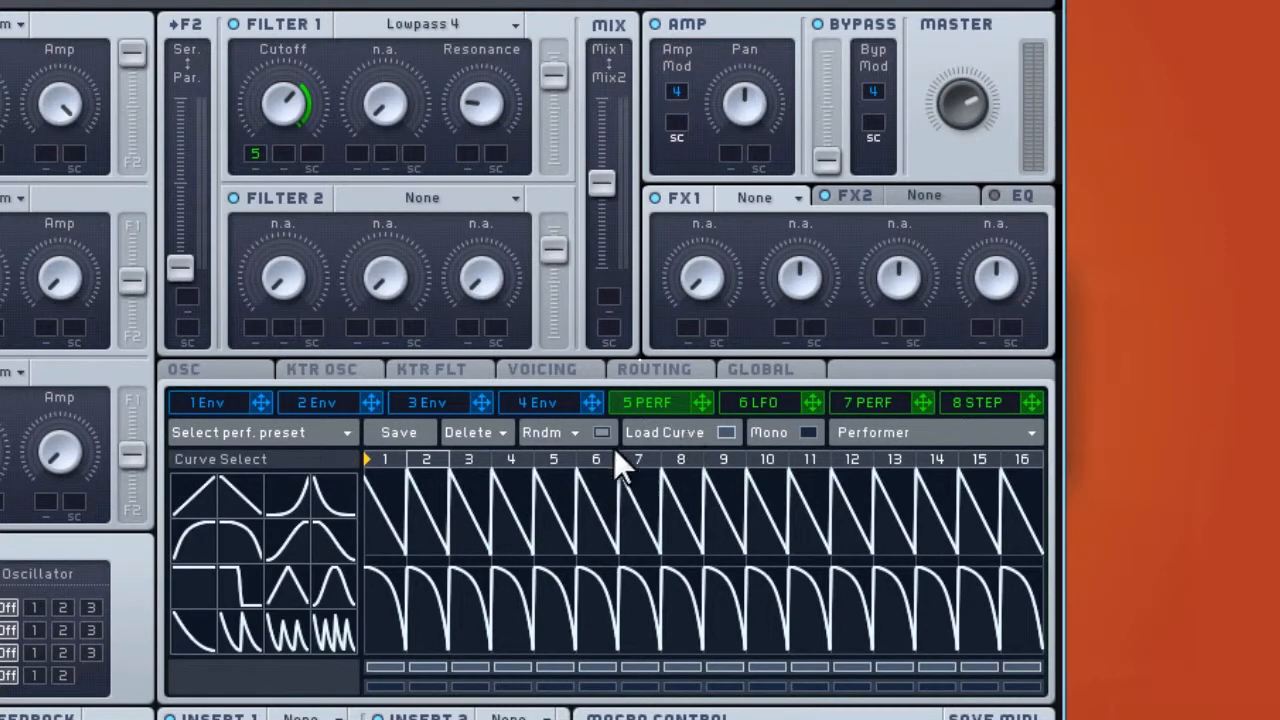
drag(318, 504, 393, 459)
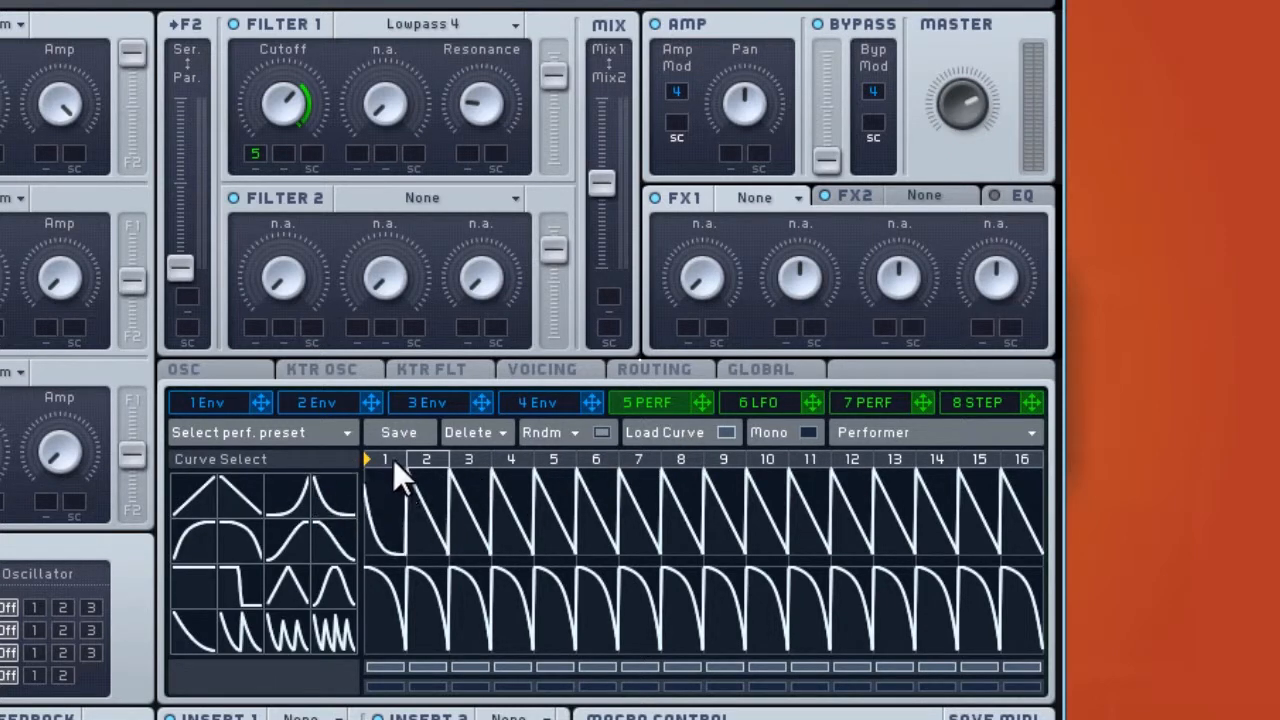
drag(249, 584, 472, 467)
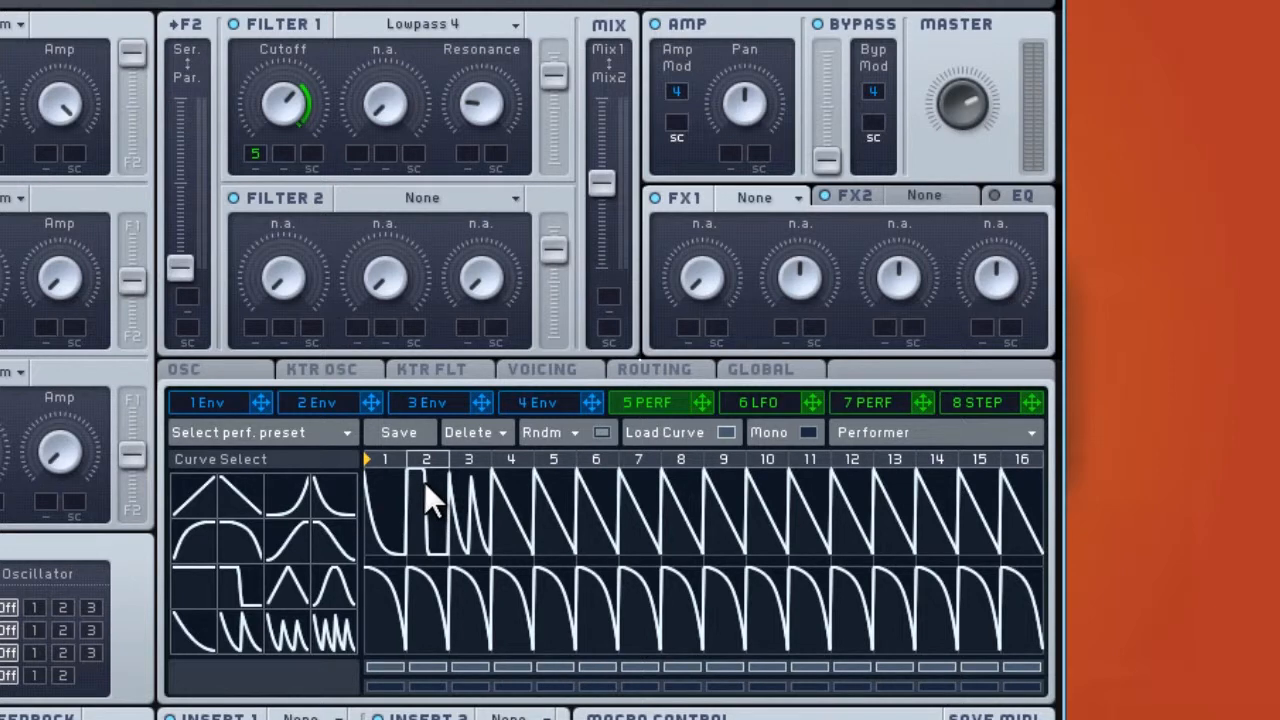
mouse_move(424, 482)
mouse_down()
mouse_move(421, 492)
mouse_move(434, 472)
mouse_up()
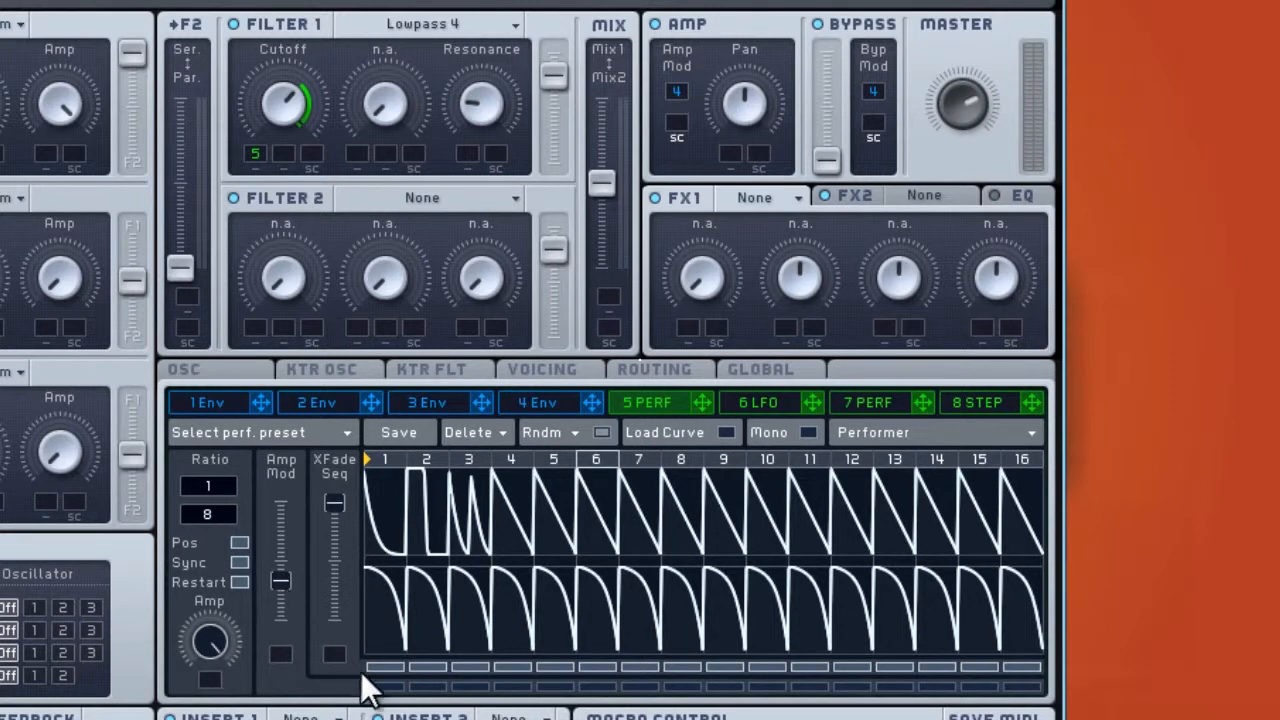
Step: Enable amplitude modulation on performer steps 1 and 3 and lower the Amp Mod amount close to its minimum
click(385, 686)
click(478, 686)
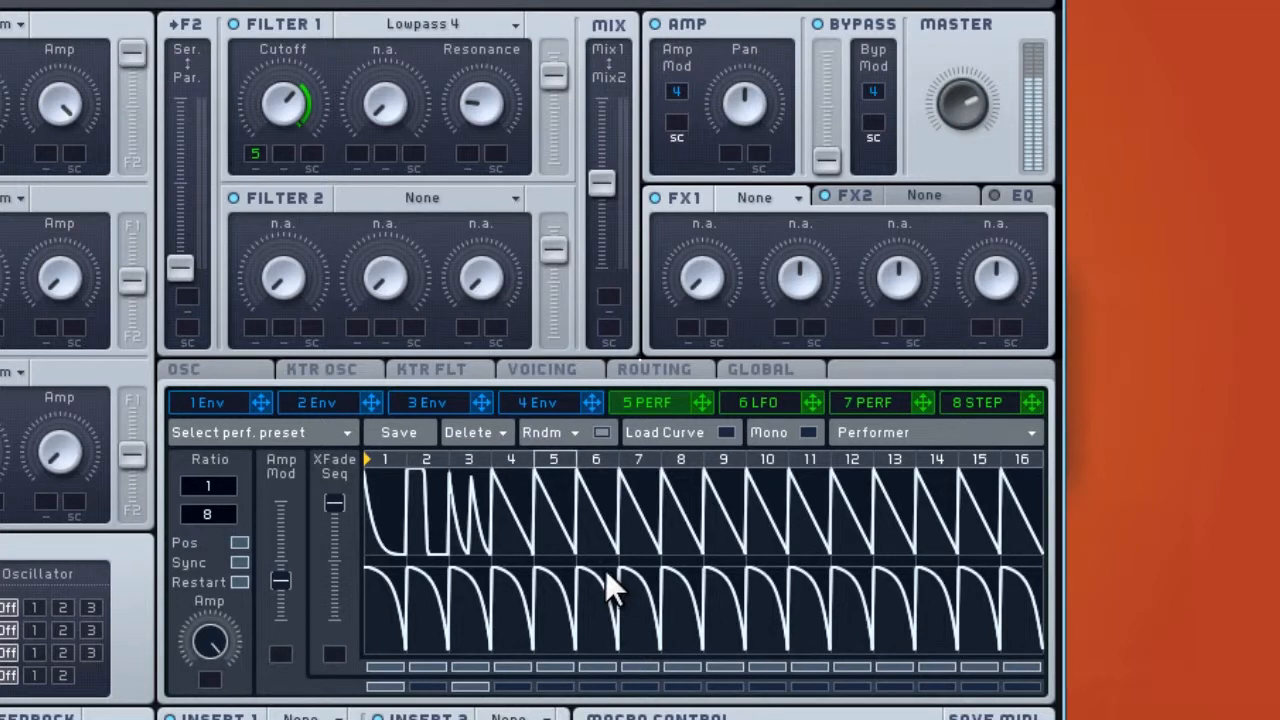
drag(275, 586, 277, 615)
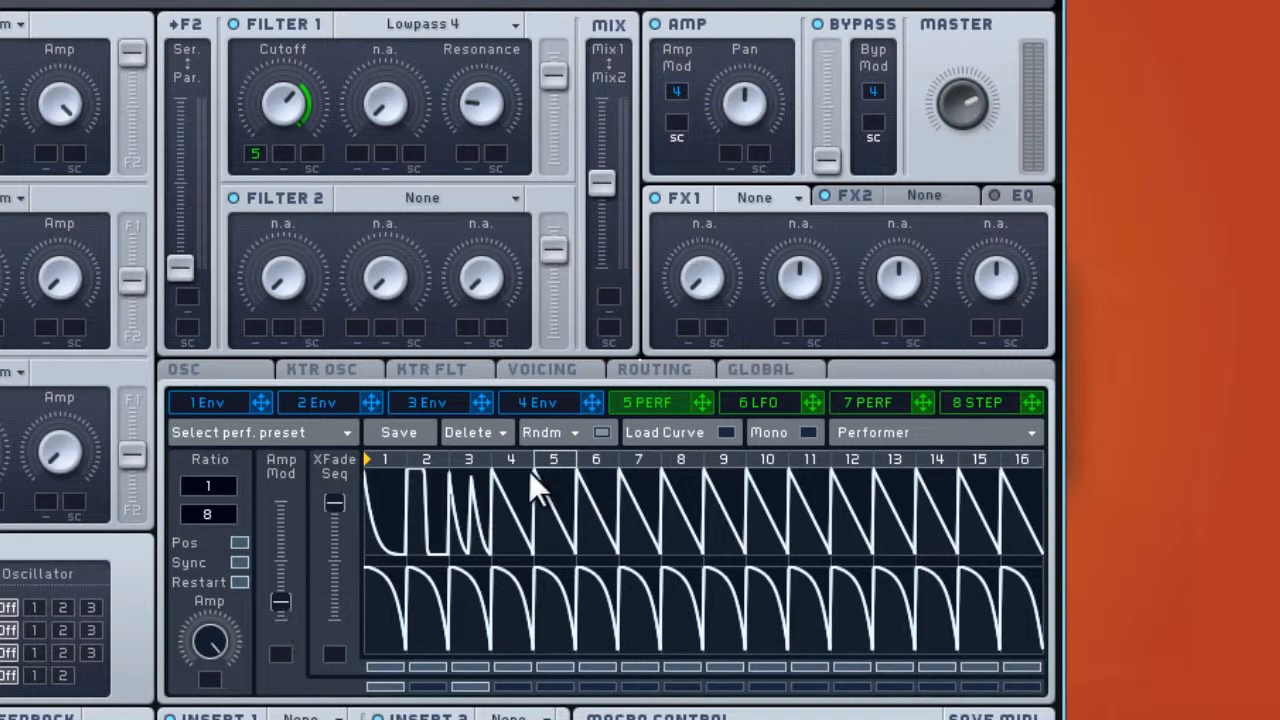
Step: Look over the performer's randomize options without applying one and try its sequence crossfade
click(564, 432)
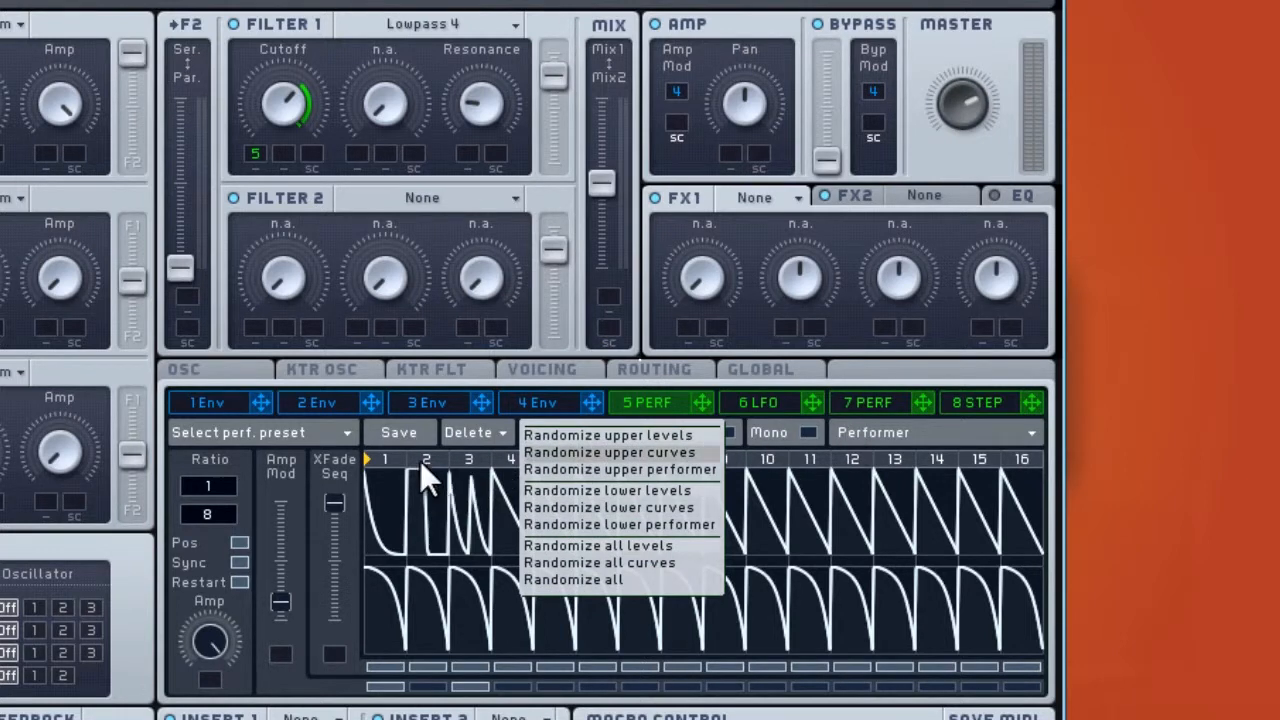
click(338, 471)
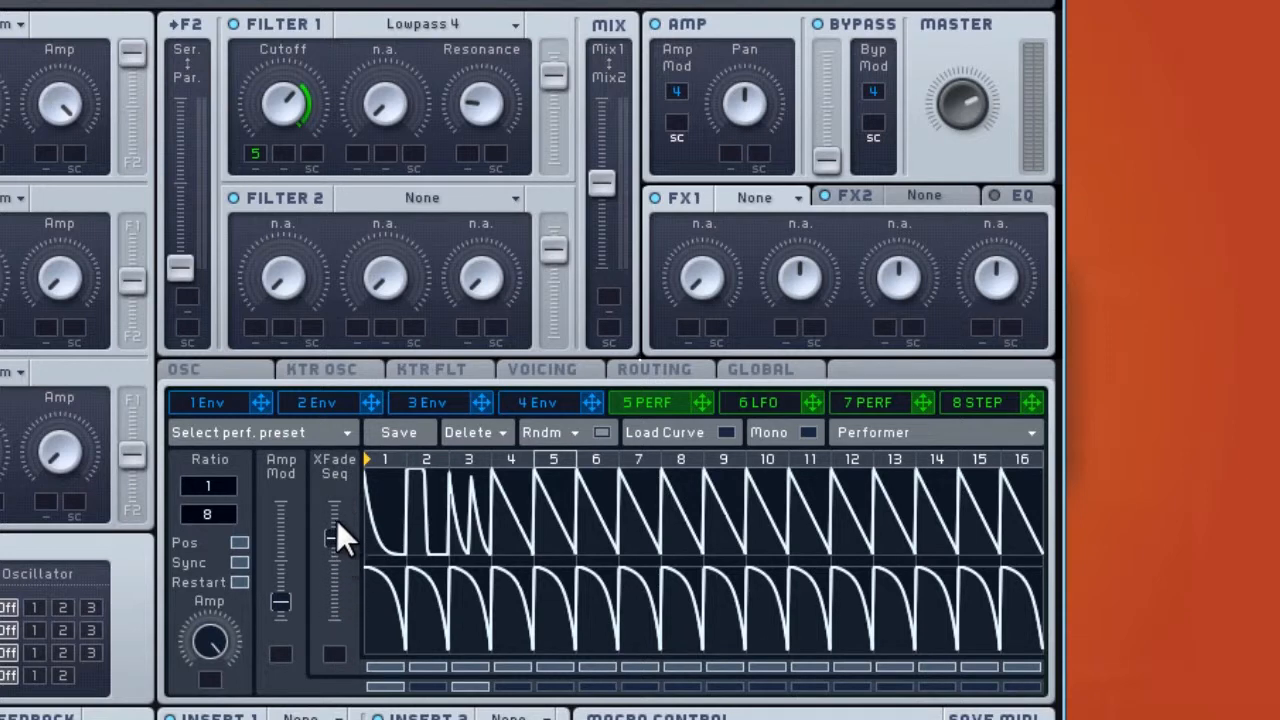
Step: Change modulator 5 to a Stepper, raising step 1 to the maximum and step 3 to about half level
click(854, 434)
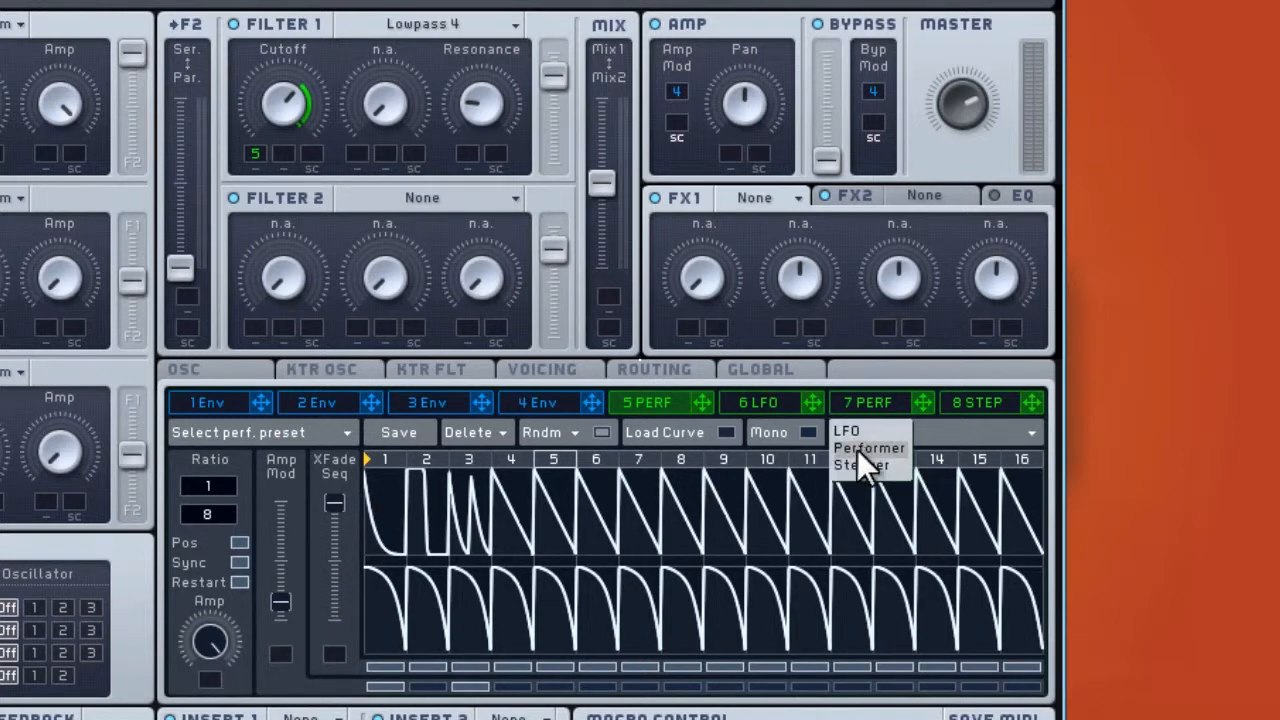
click(857, 468)
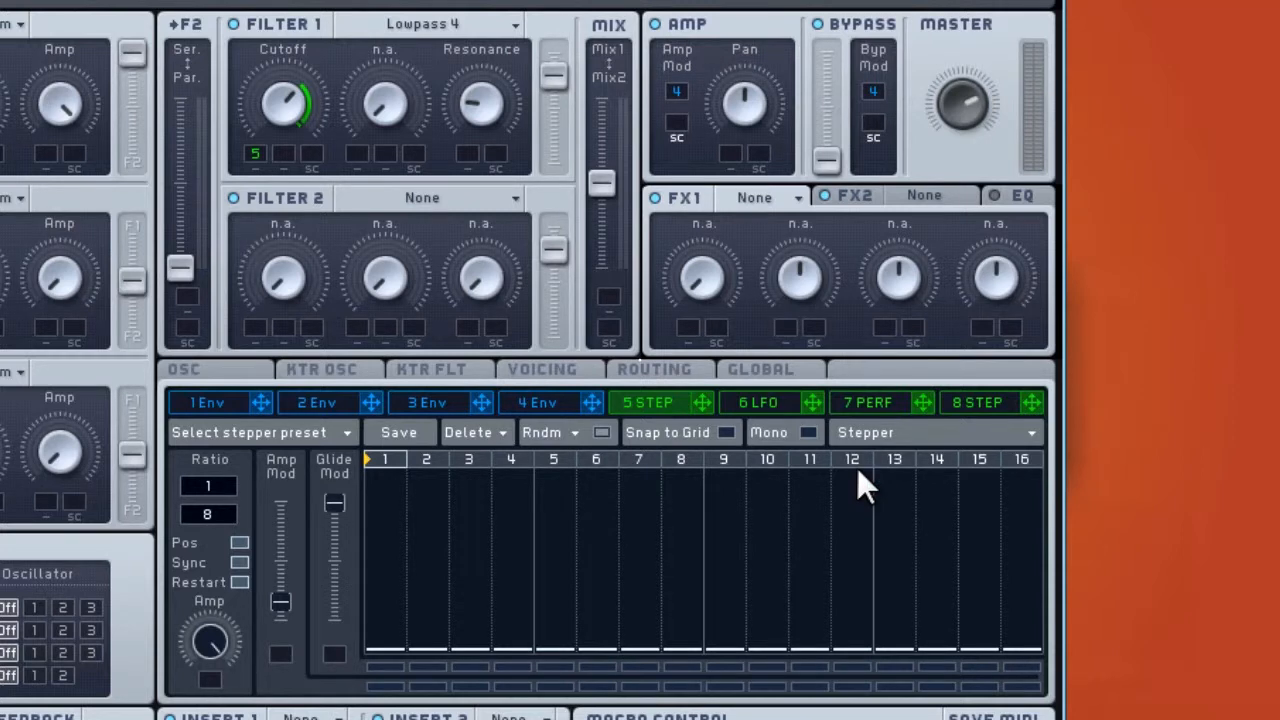
drag(392, 640, 390, 459)
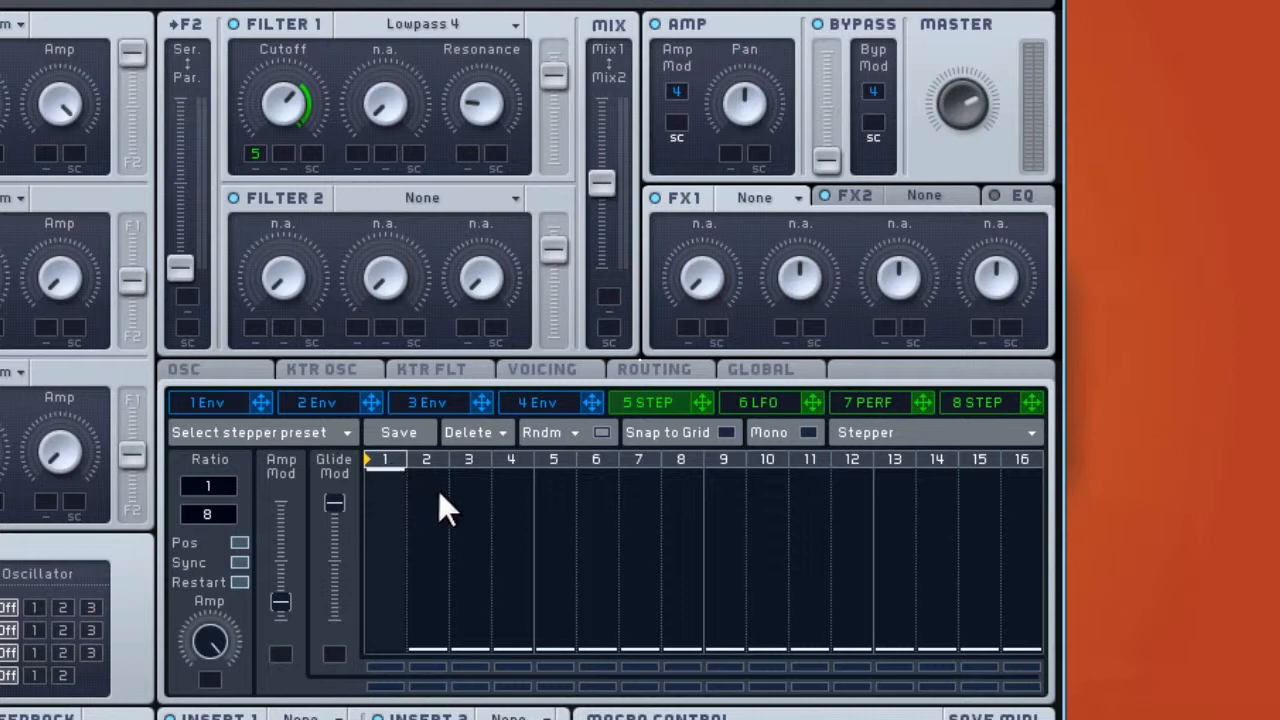
drag(477, 608, 471, 547)
Step: Enable Snap to Grid and readjust the levels of stepper steps 1 and 3
drag(393, 476, 392, 462)
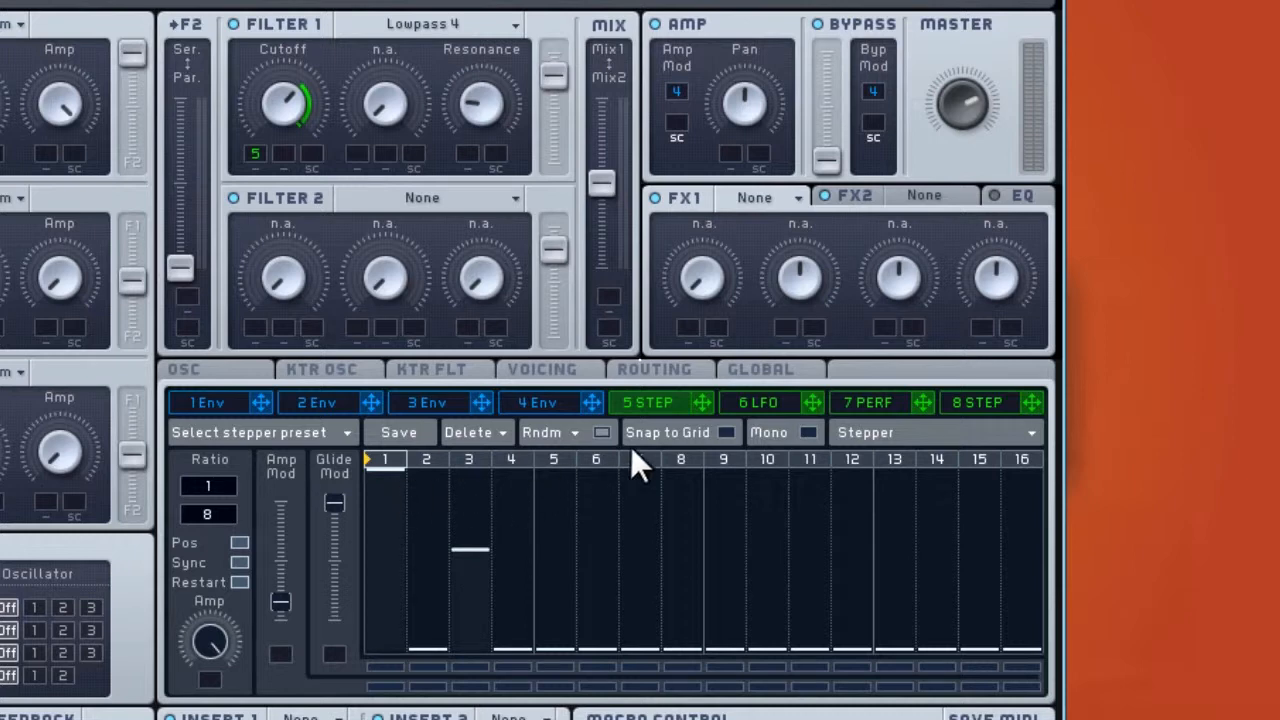
mouse_move(390, 486)
mouse_down()
mouse_move(386, 541)
mouse_move(388, 474)
mouse_up()
mouse_move(463, 552)
mouse_down()
mouse_move(464, 570)
mouse_move(462, 549)
mouse_up()
Step: Enable glide on stepper steps 1 to 4 and lower the Glide Mod amount to its minimum
drag(336, 503, 357, 679)
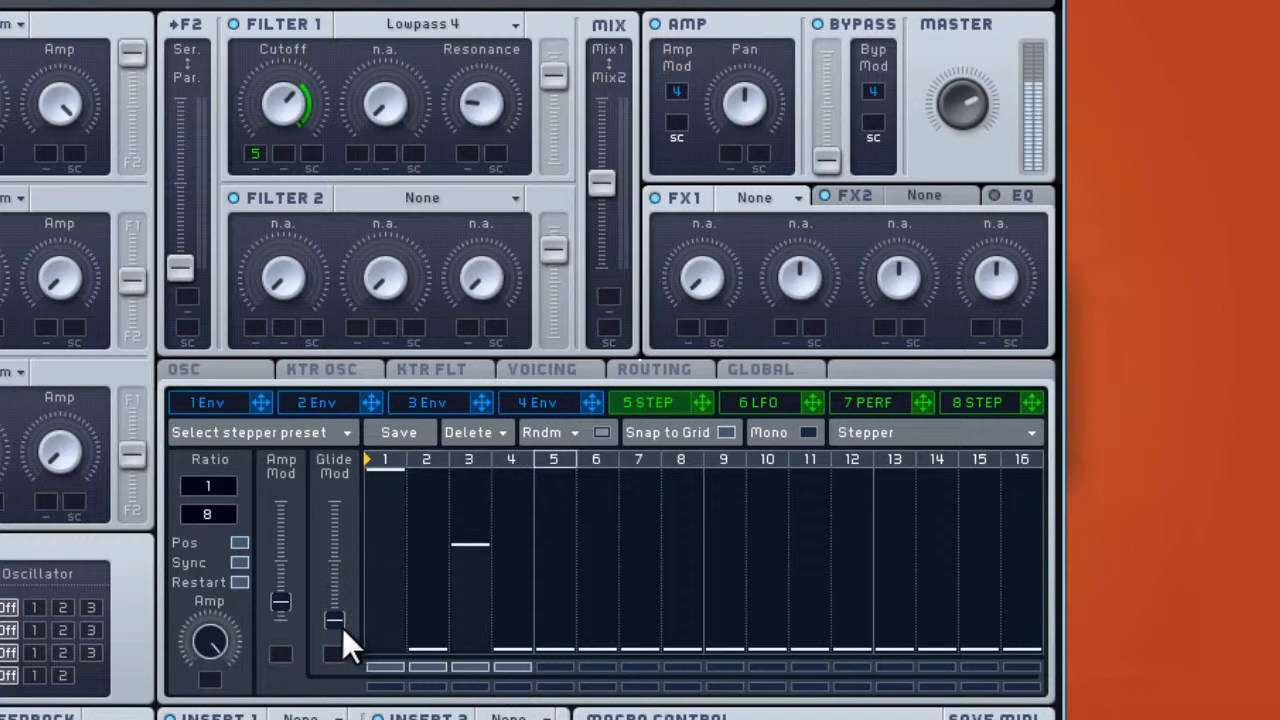
drag(336, 624, 334, 560)
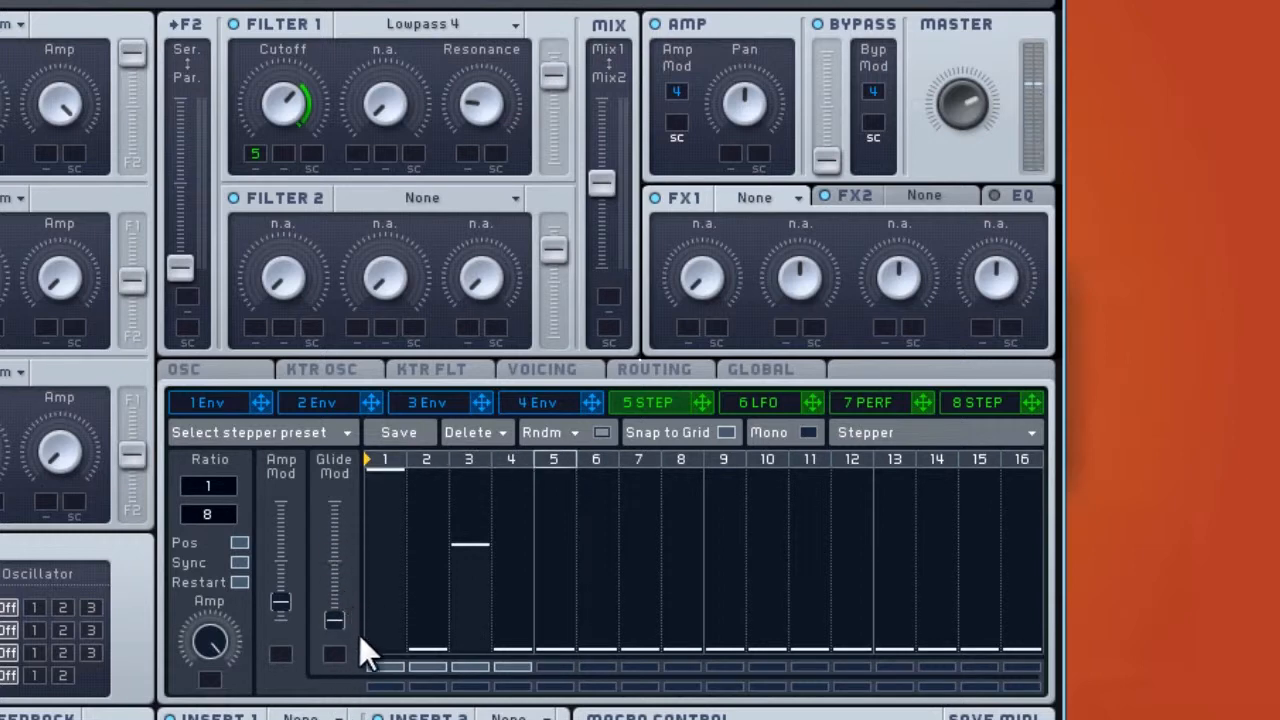